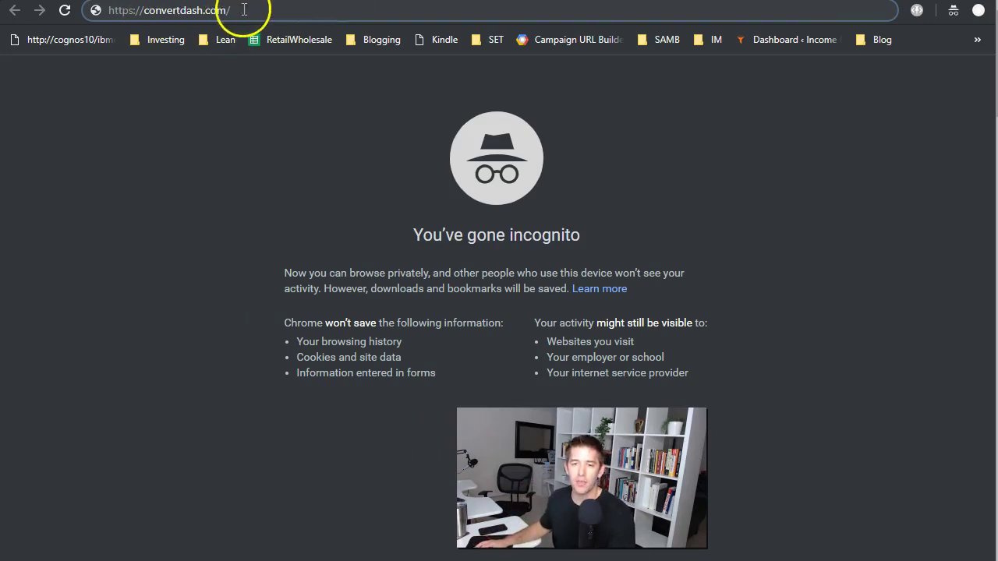
key(Return)
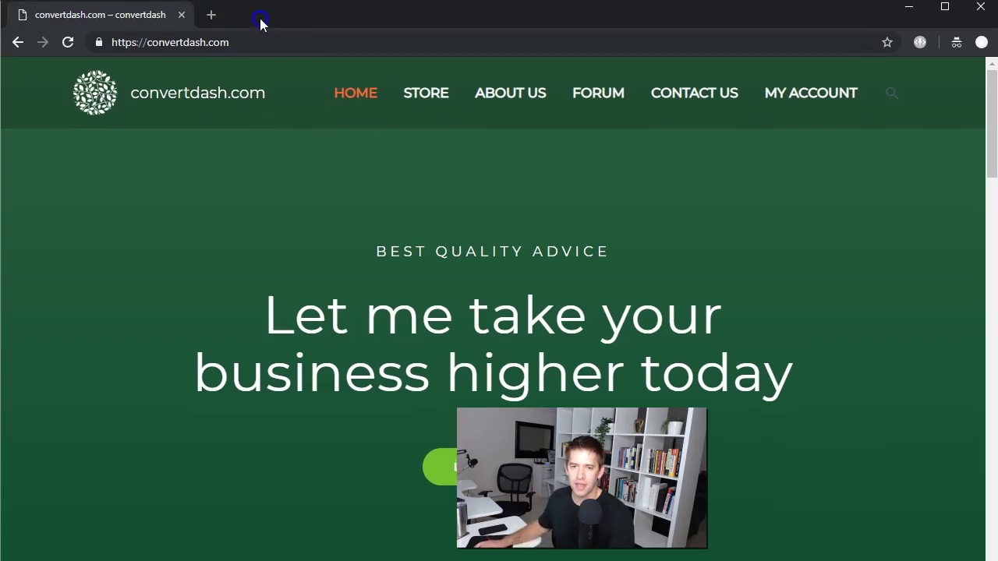
click(245, 11)
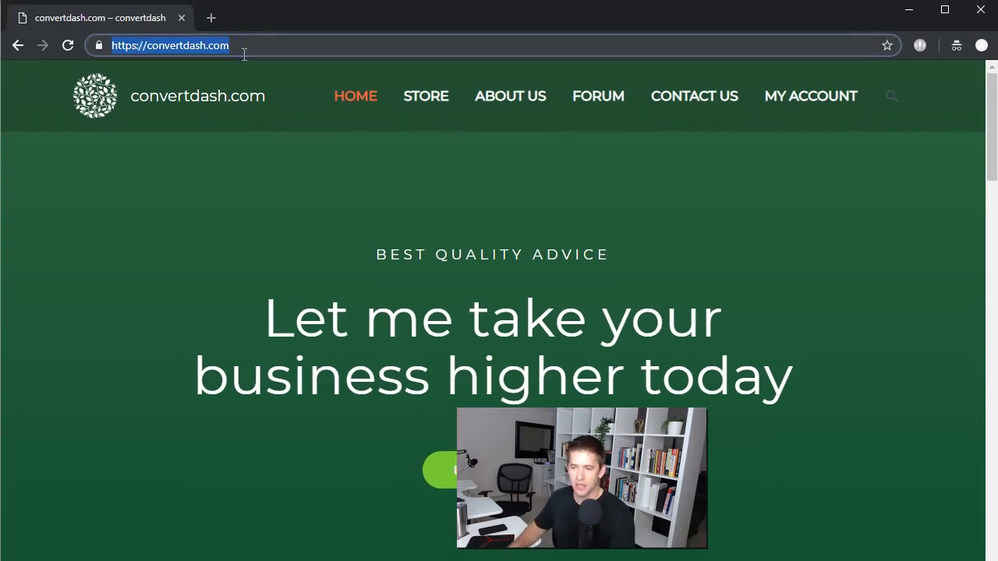
key(Return)
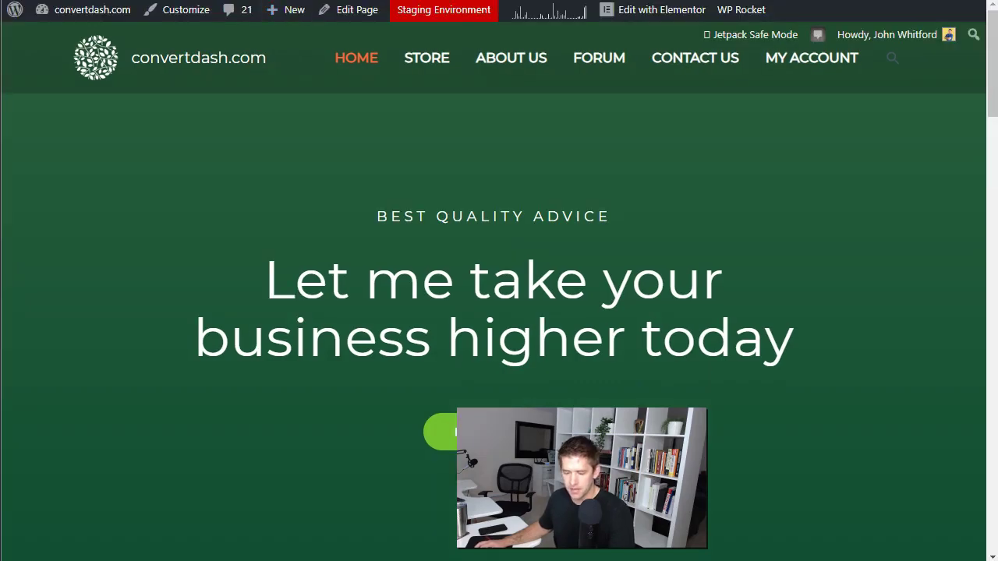
key(ctrl+shift+n)
text(https://convertdash.com/staging/1227/)
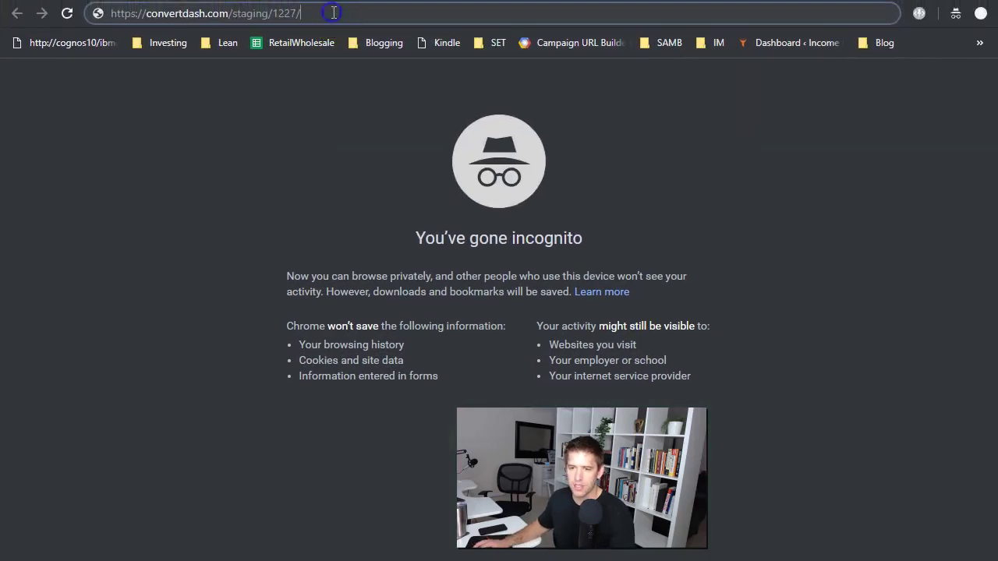
key(Return)
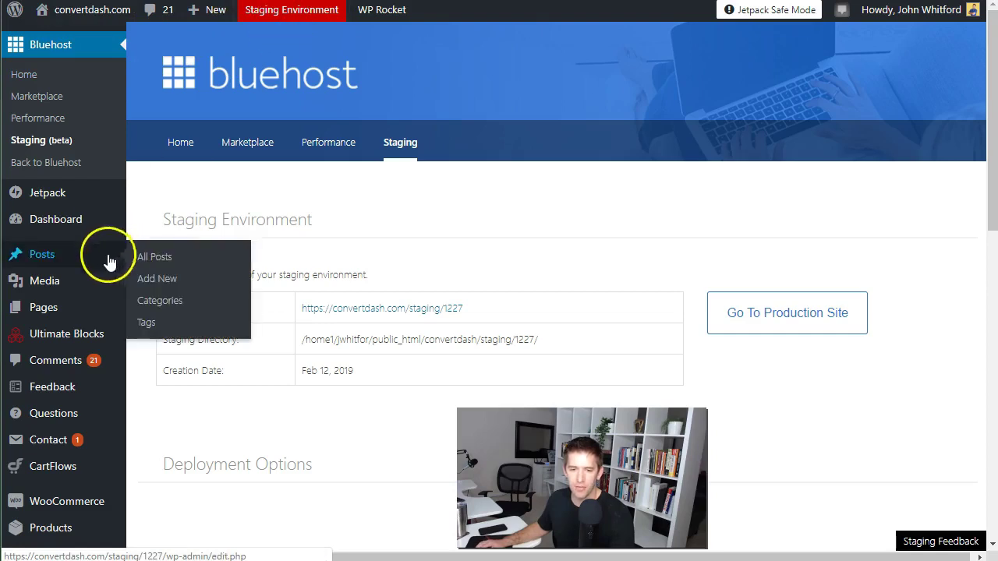
Step: Open the WP Rocket settings page in the staging site's WordPress admin
scroll(90, 293, down, 2)
scroll(89, 294, down, 2)
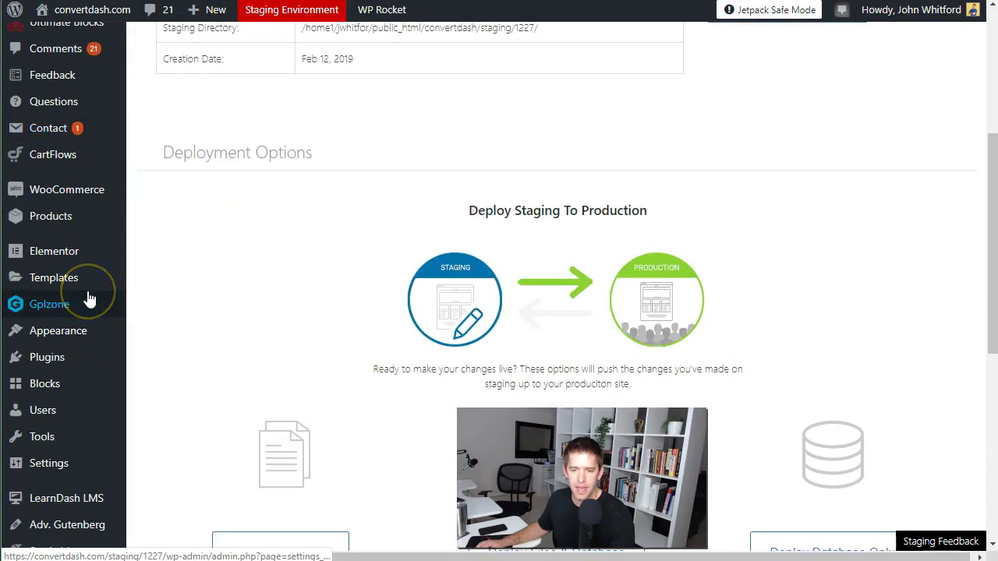
scroll(89, 296, down, 3)
mouse_move(390, 14)
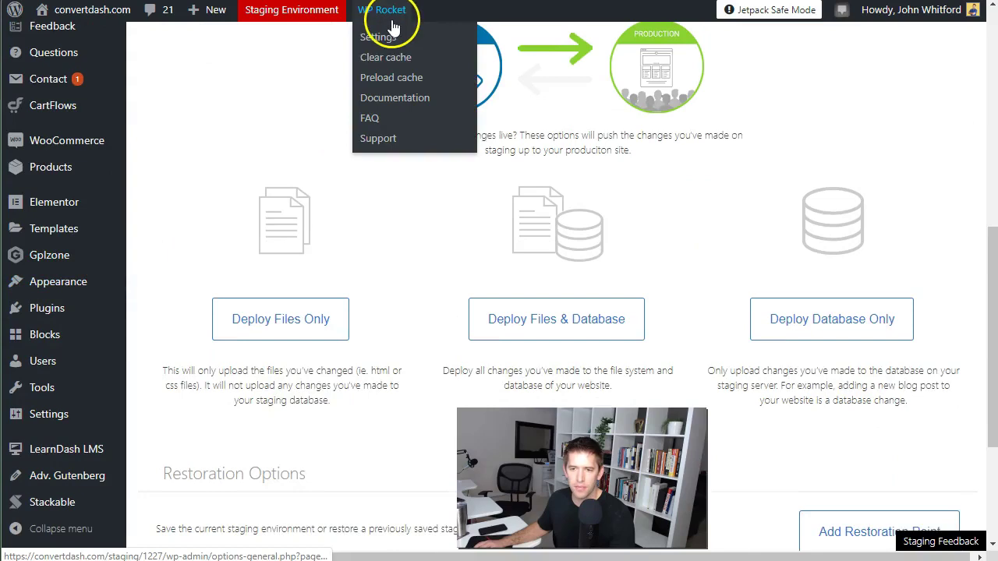
click(380, 47)
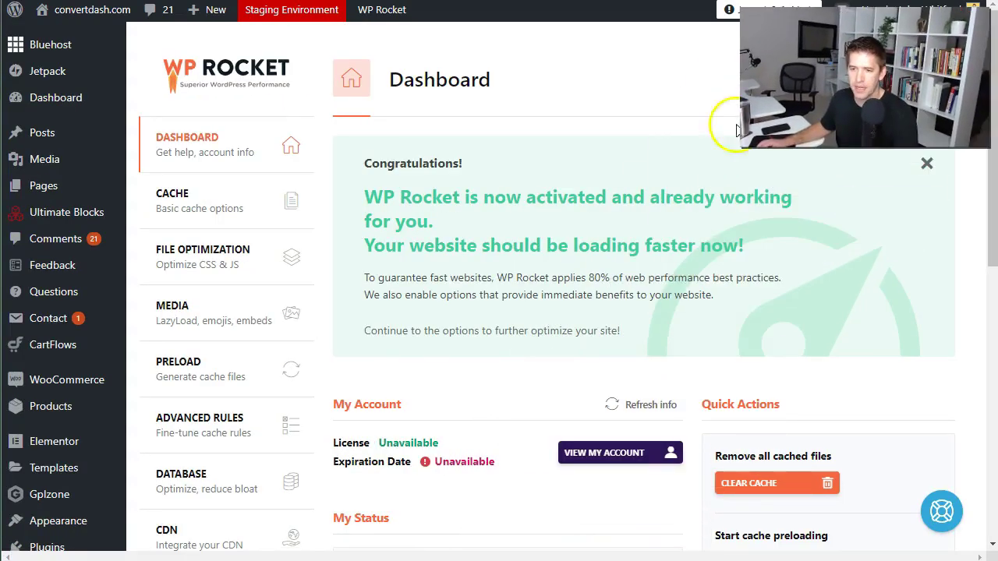
scroll(612, 211, down, 1)
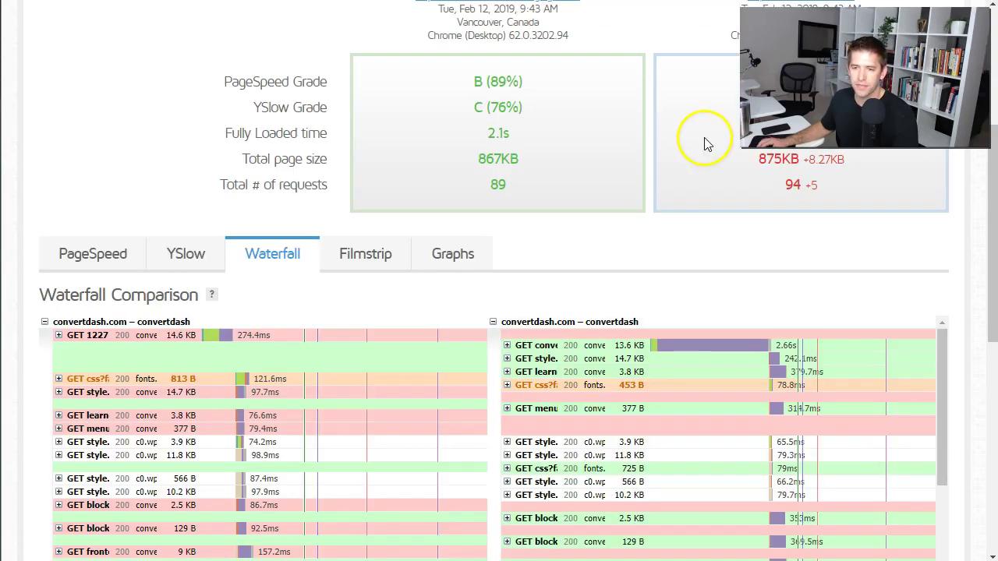
Step: In the GTmetrix comparison report, compare the PageSpeed and YSlow grades of the staging and production sites
scroll(708, 143, up, 4)
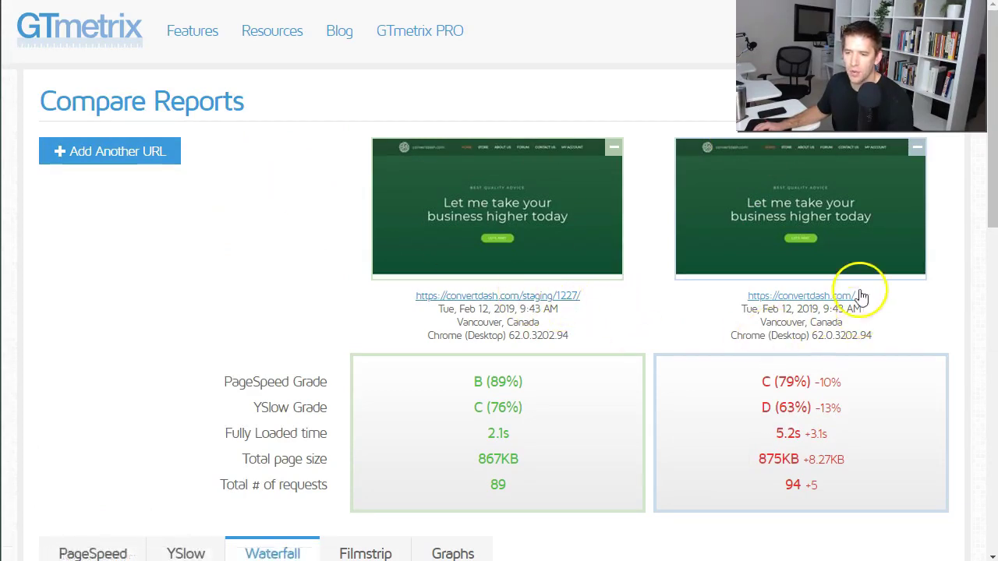
scroll(880, 294, down, 1)
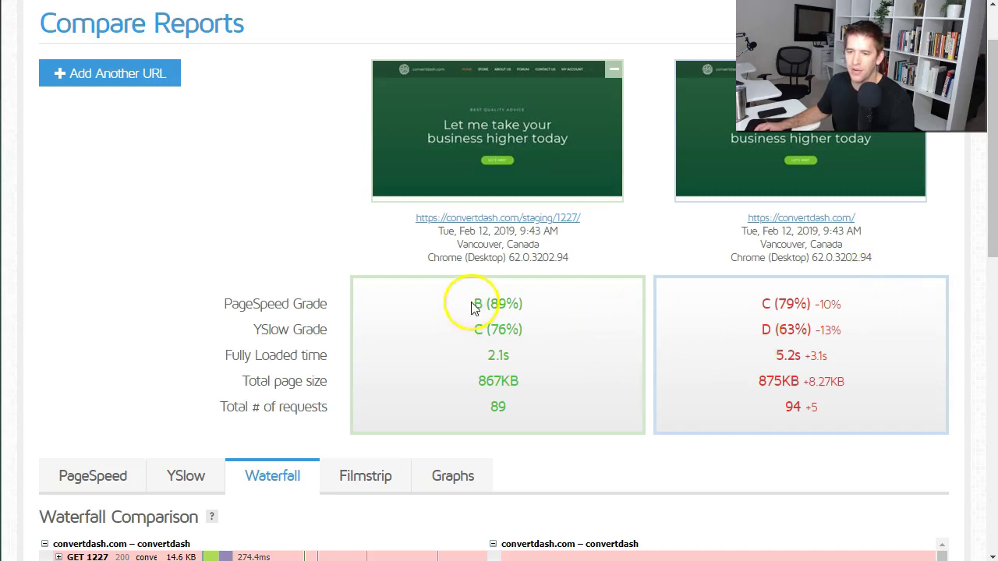
drag(470, 304, 541, 299)
drag(483, 329, 527, 329)
click(528, 327)
drag(760, 304, 865, 290)
drag(762, 329, 838, 330)
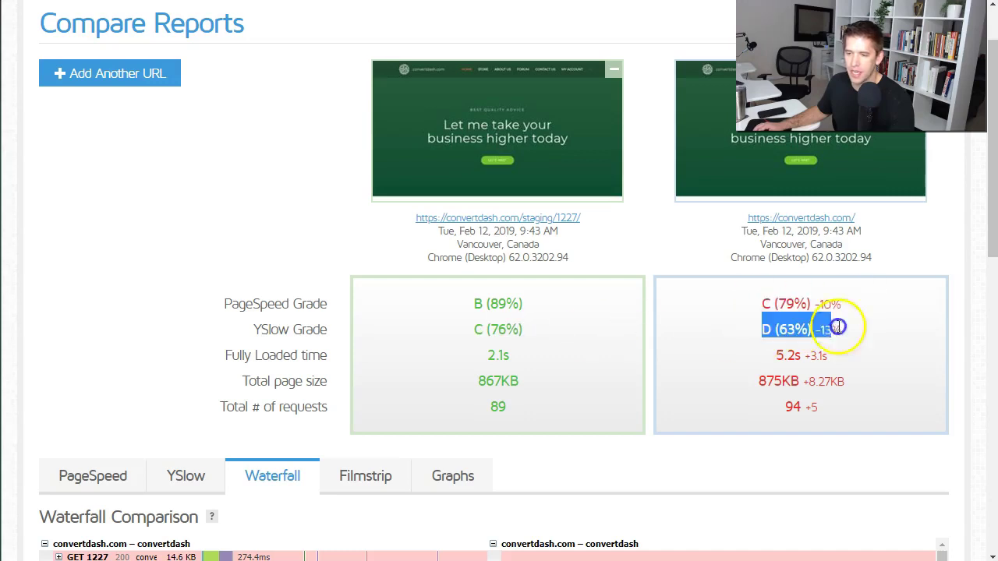
click(837, 330)
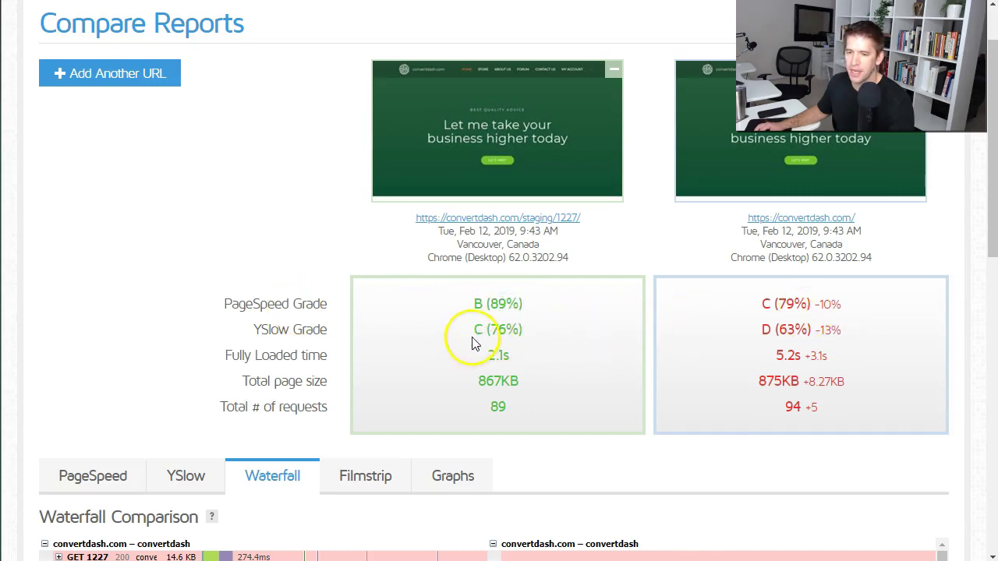
drag(469, 330, 503, 330)
click(549, 330)
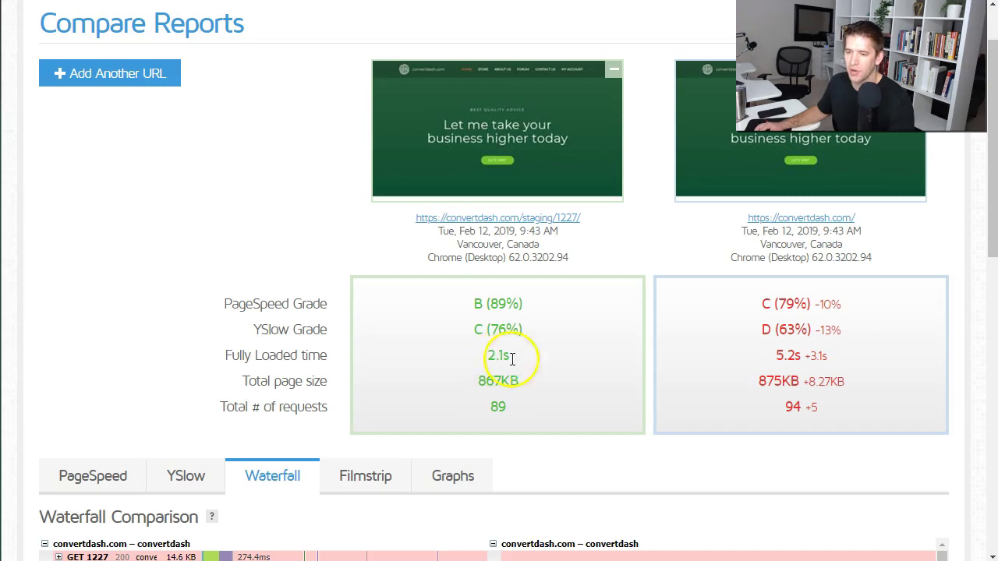
Step: Compare the fully loaded times of the production and staging sites in the report
drag(776, 354, 830, 351)
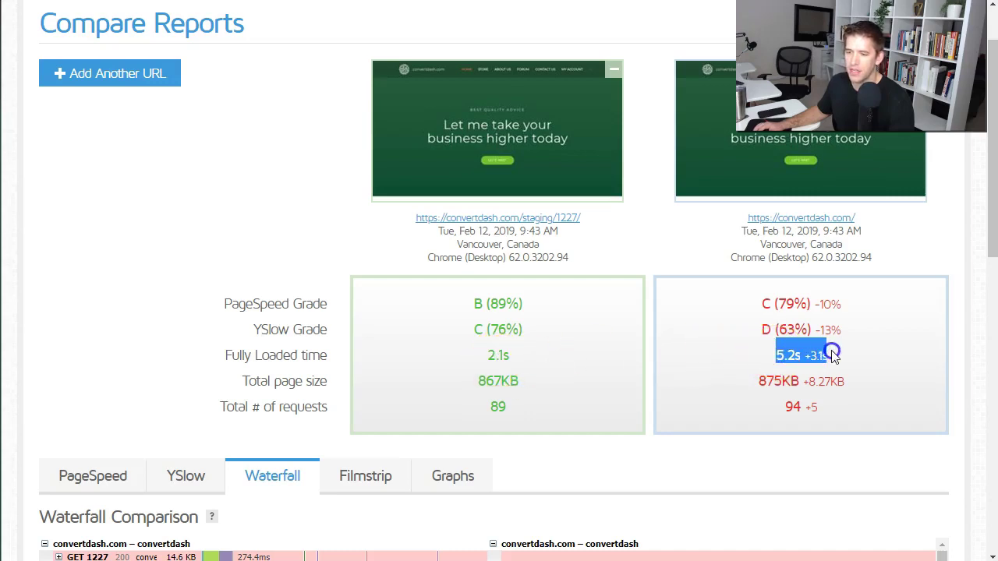
click(777, 363)
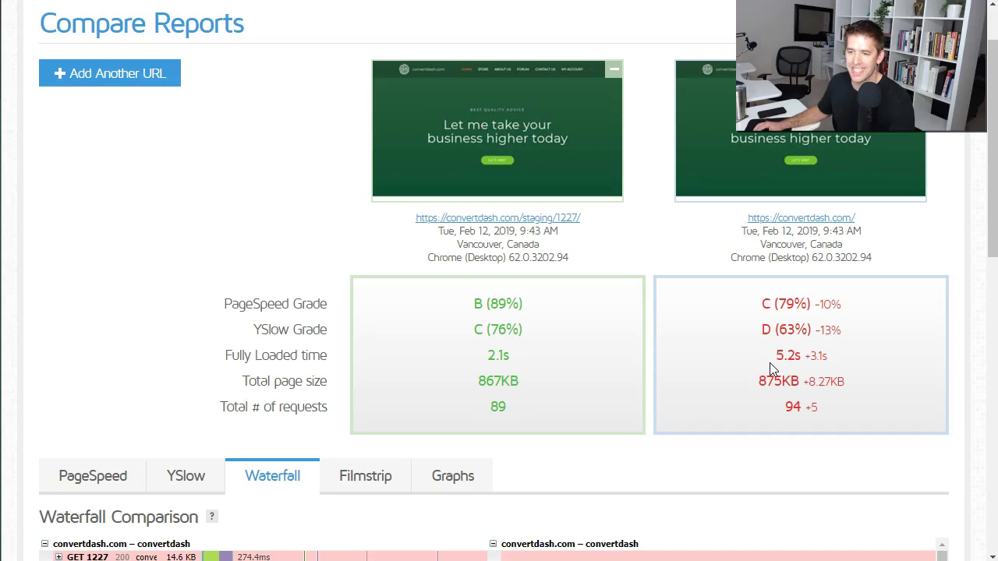
click(773, 356)
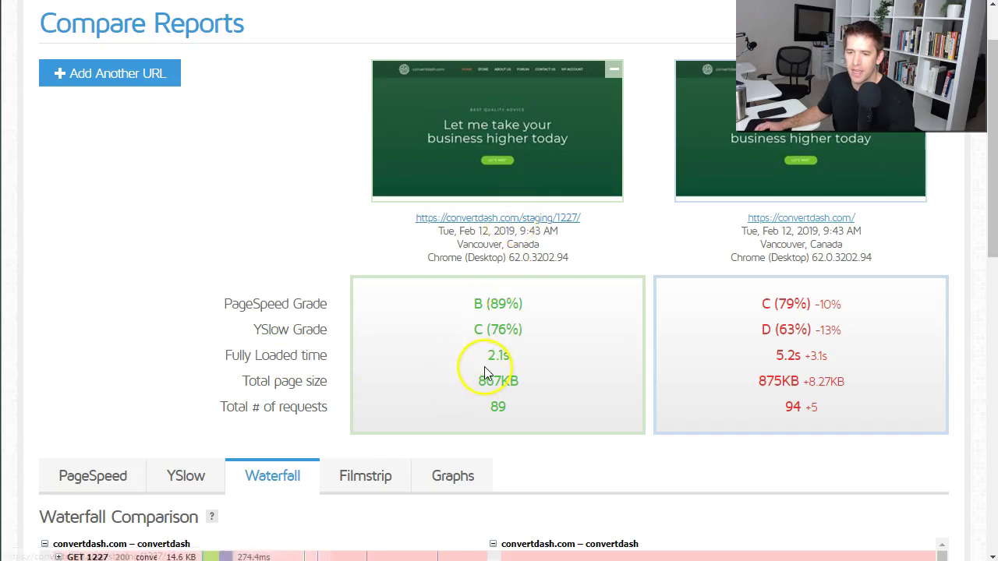
drag(487, 356, 512, 356)
click(532, 357)
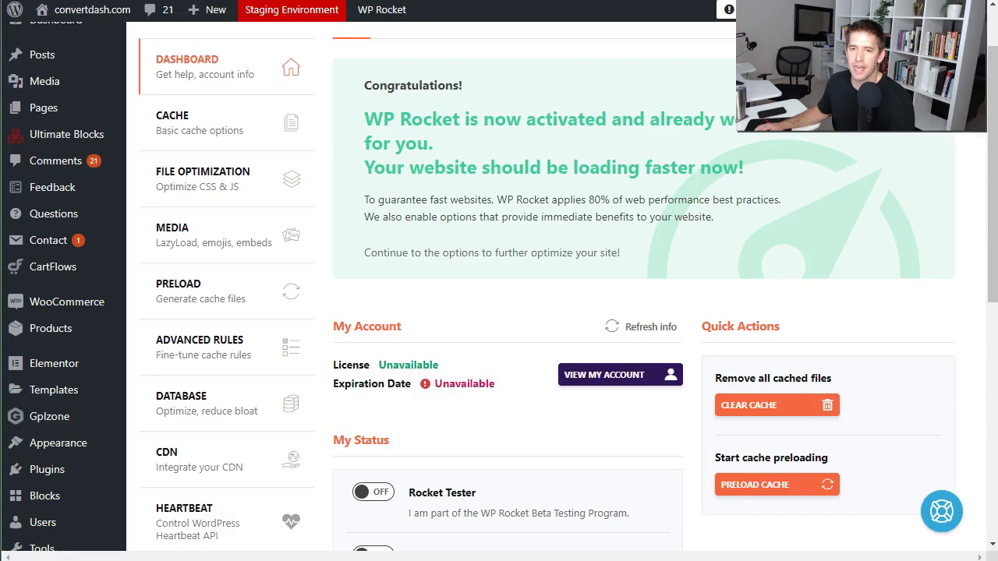
Step: Switch to the staging site's WordPress admin and review its installed plugin sections, including WooCommerce and LearnDash LMS
scroll(40, 241, down, 3)
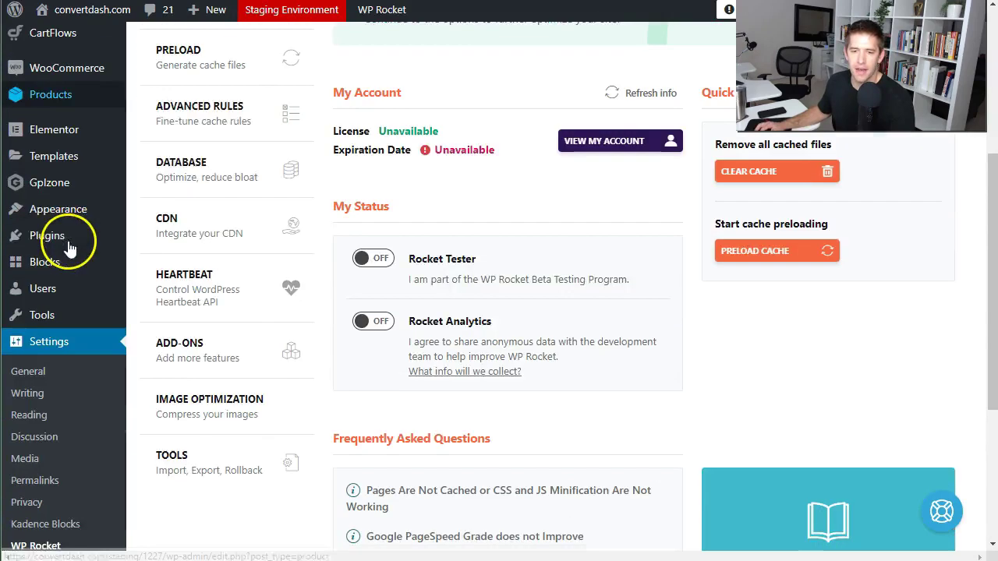
scroll(49, 123, up, 1)
mouse_move(66, 150)
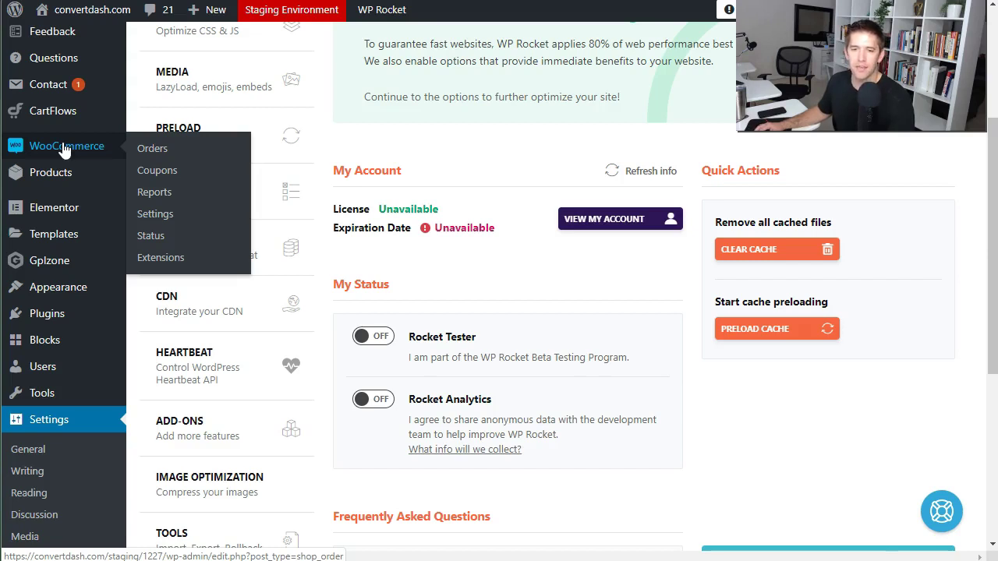
scroll(64, 150, down, 3)
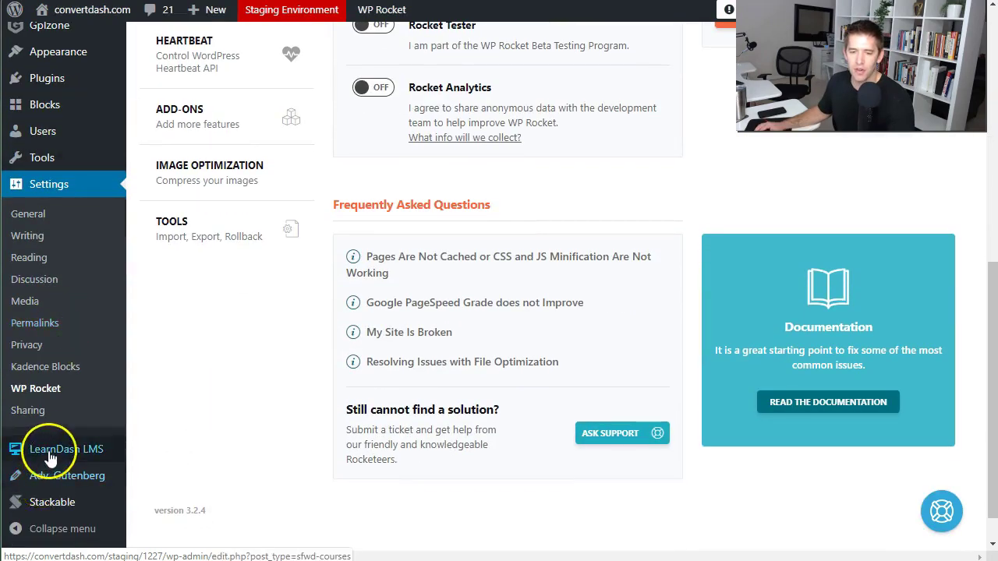
mouse_move(51, 458)
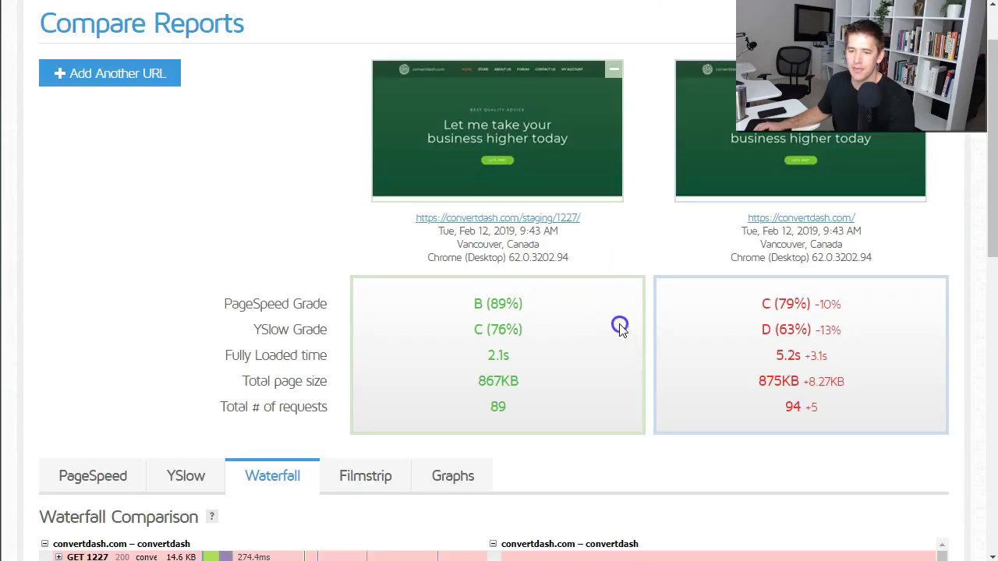
Step: Return to the GTmetrix comparison report and check the fully loaded time of both sites again
scroll(620, 328, down, 1)
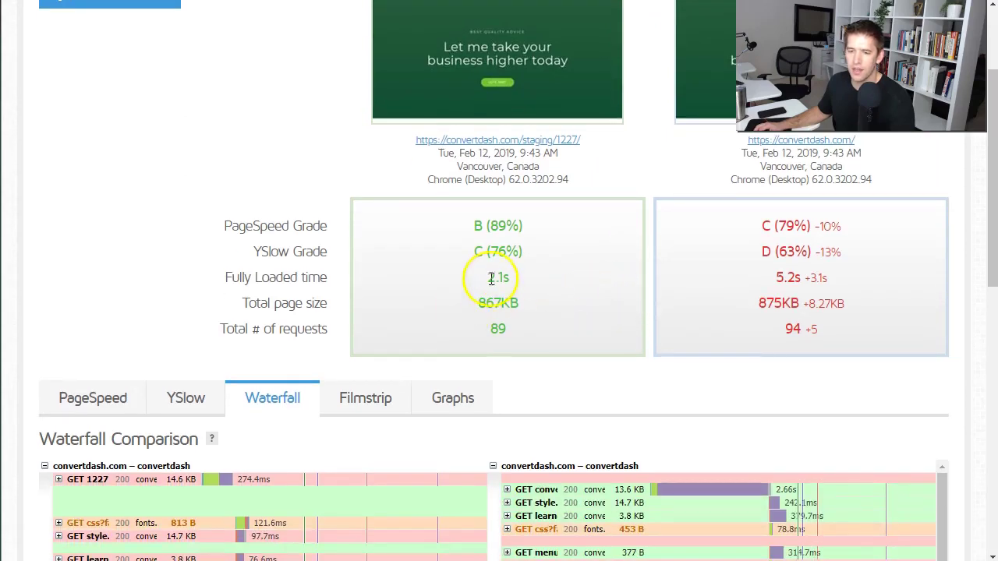
drag(490, 278, 511, 277)
click(539, 277)
drag(774, 277, 808, 278)
click(808, 278)
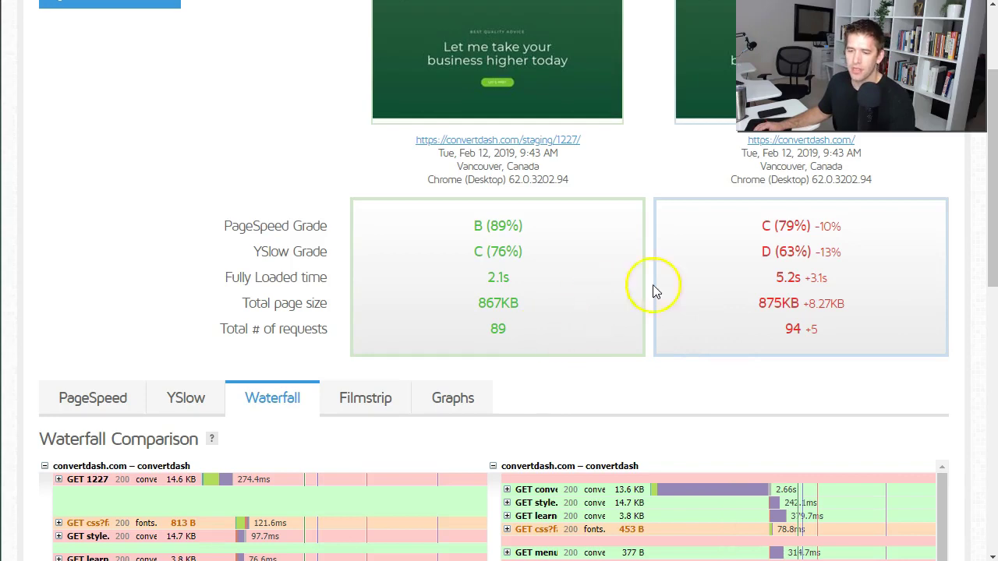
Step: Examine the header details of the production site's first request in the waterfall comparison and collapse them again
scroll(748, 272, down, 1)
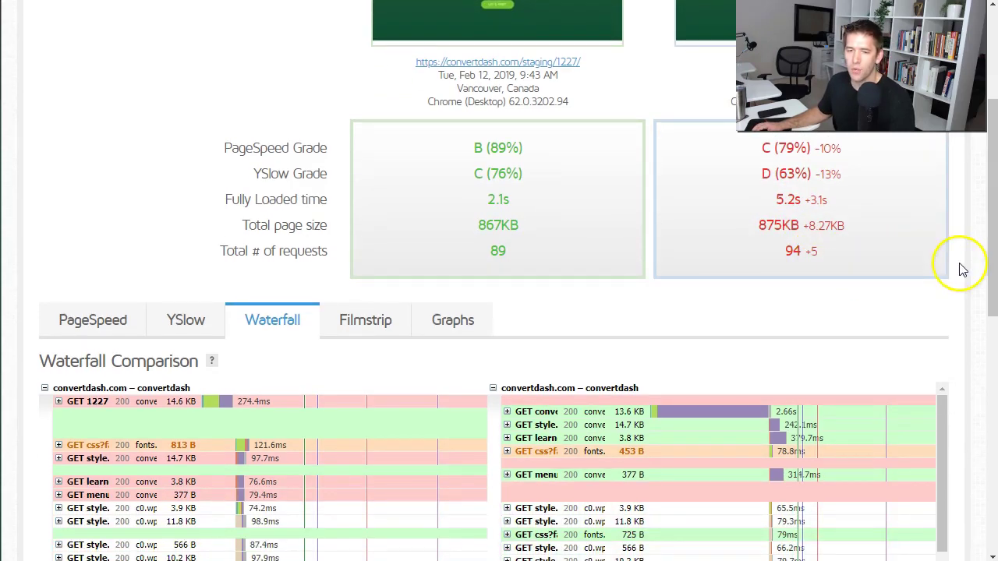
scroll(961, 271, down, 2)
scroll(972, 286, down, 1)
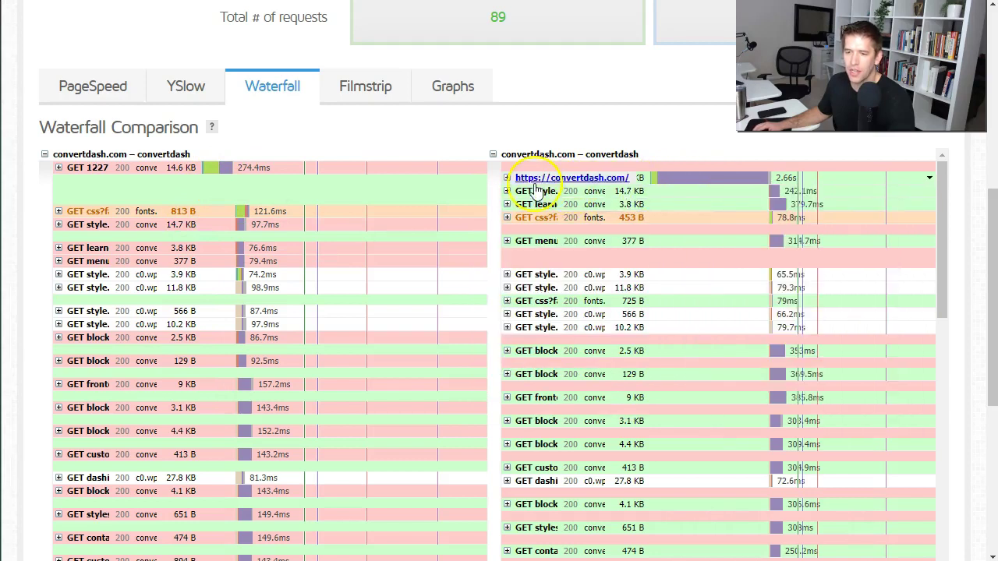
click(507, 180)
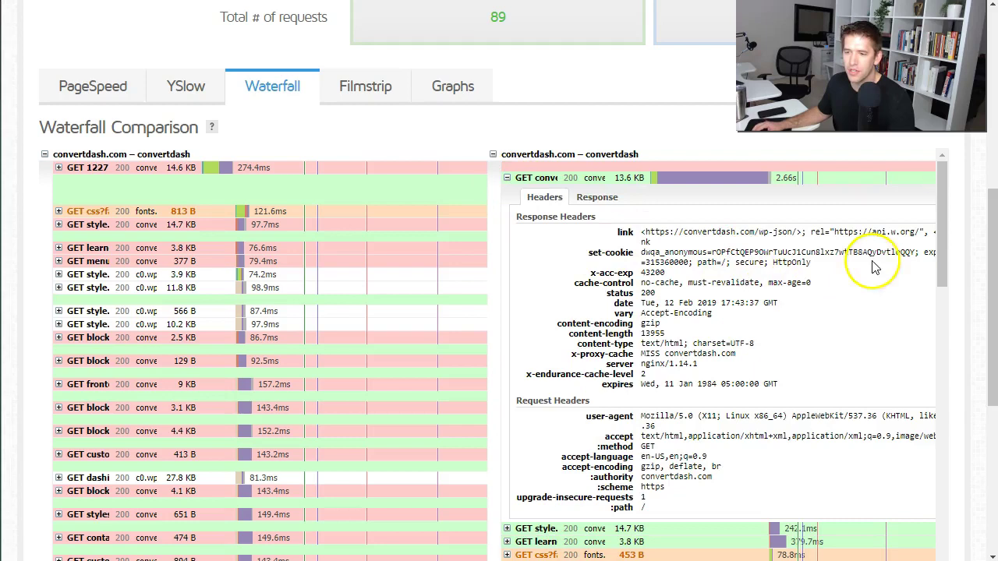
click(506, 178)
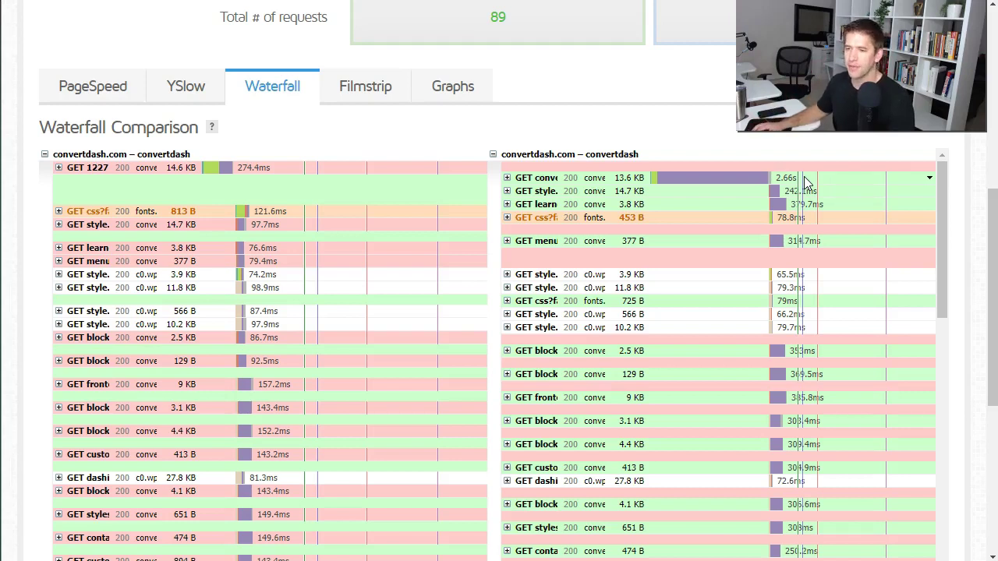
Step: Examine the timing of the first page request for the production and staging sites in the waterfall comparison
click(837, 178)
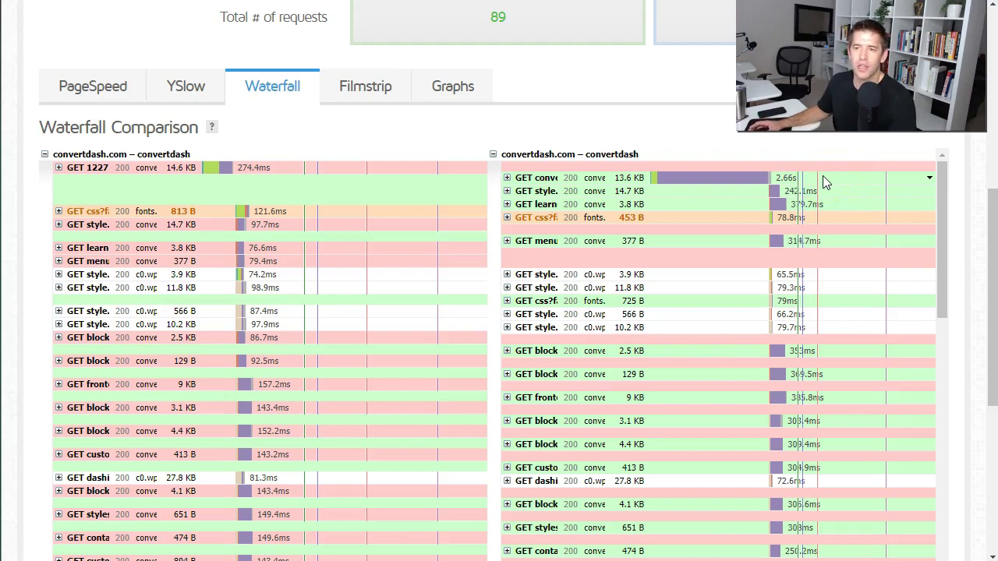
click(796, 179)
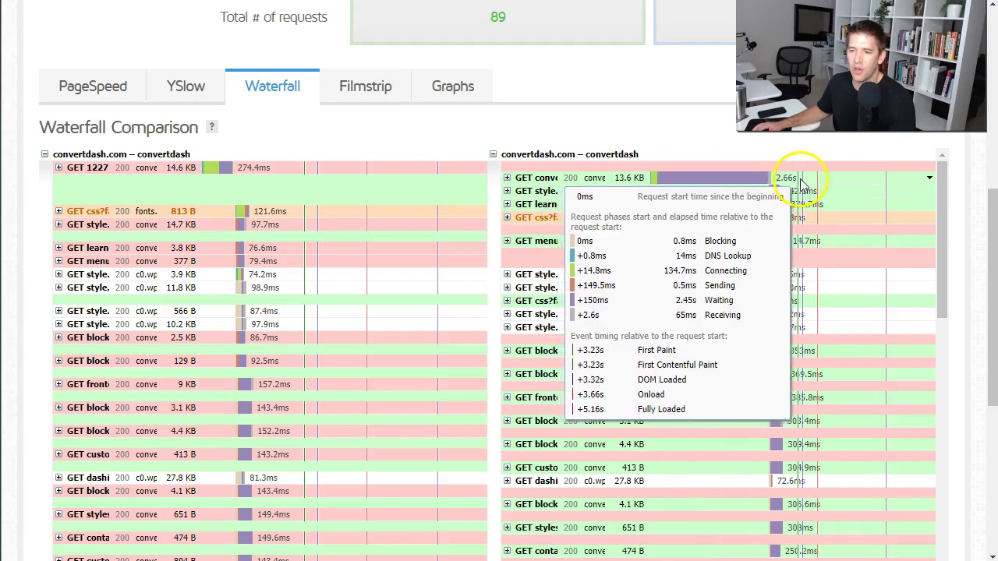
click(774, 181)
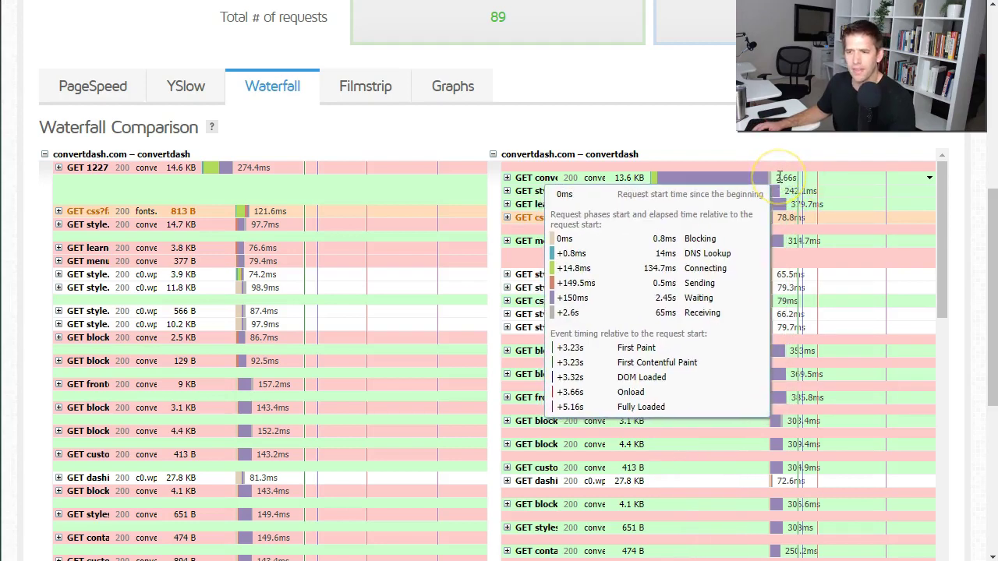
click(801, 180)
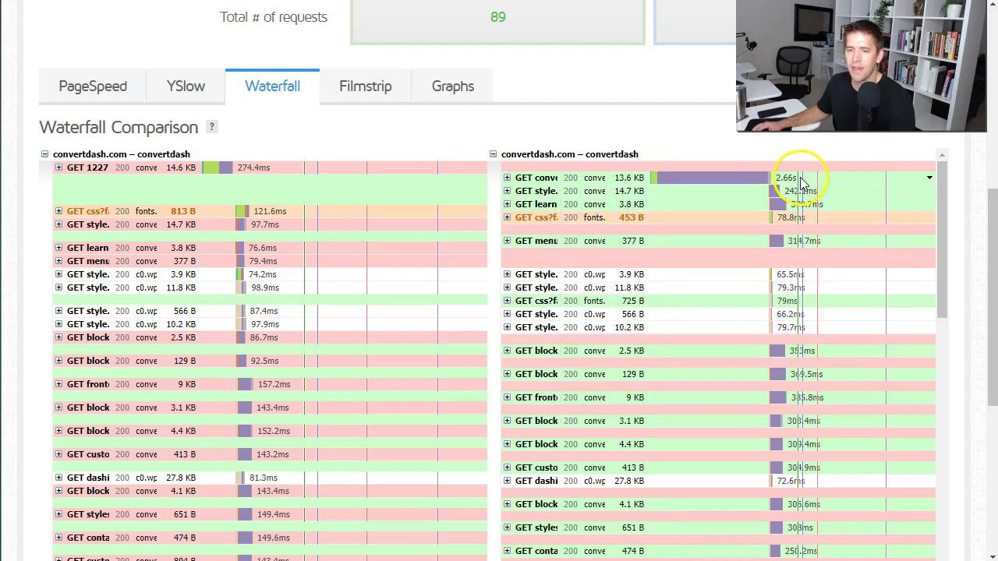
mouse_move(764, 180)
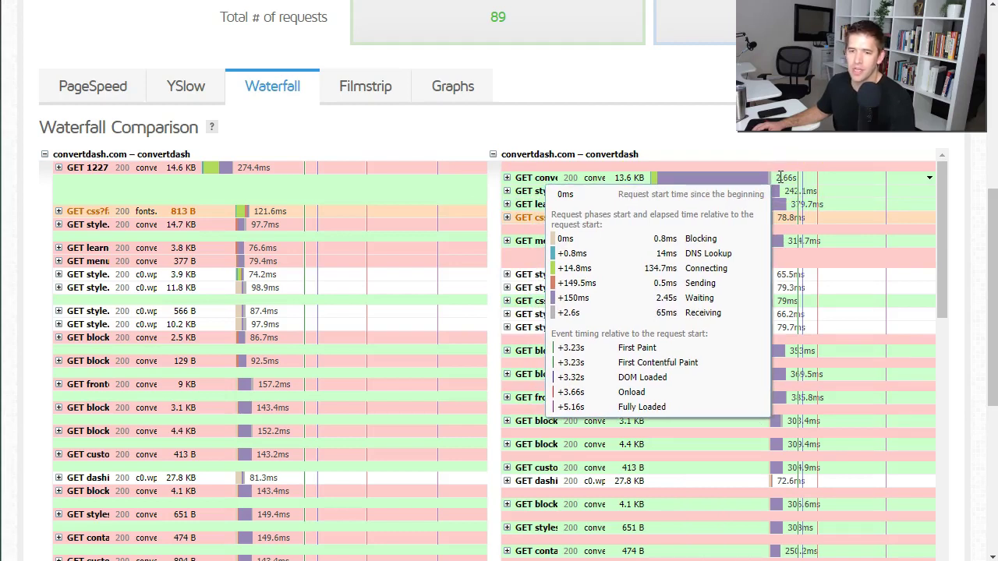
click(94, 178)
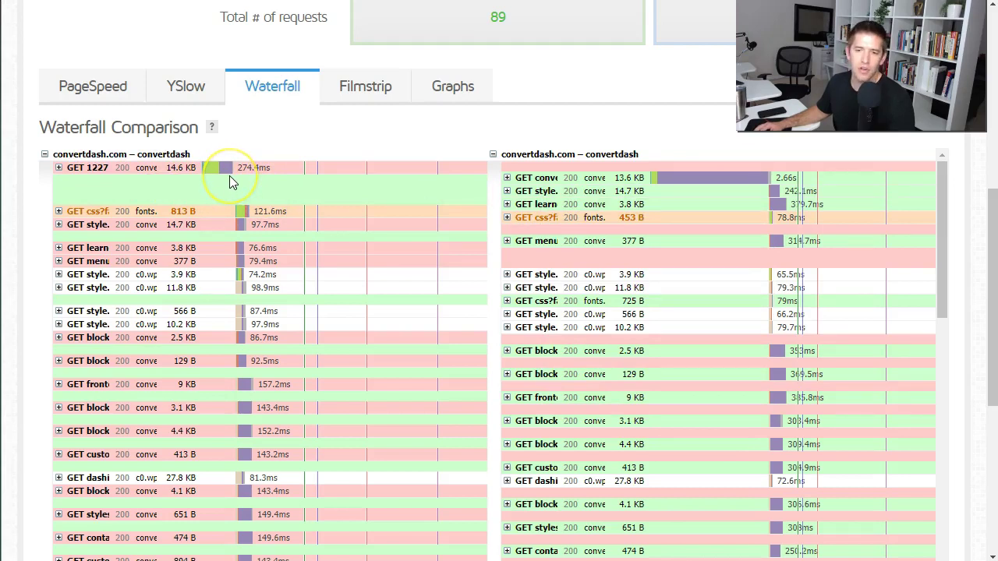
click(245, 170)
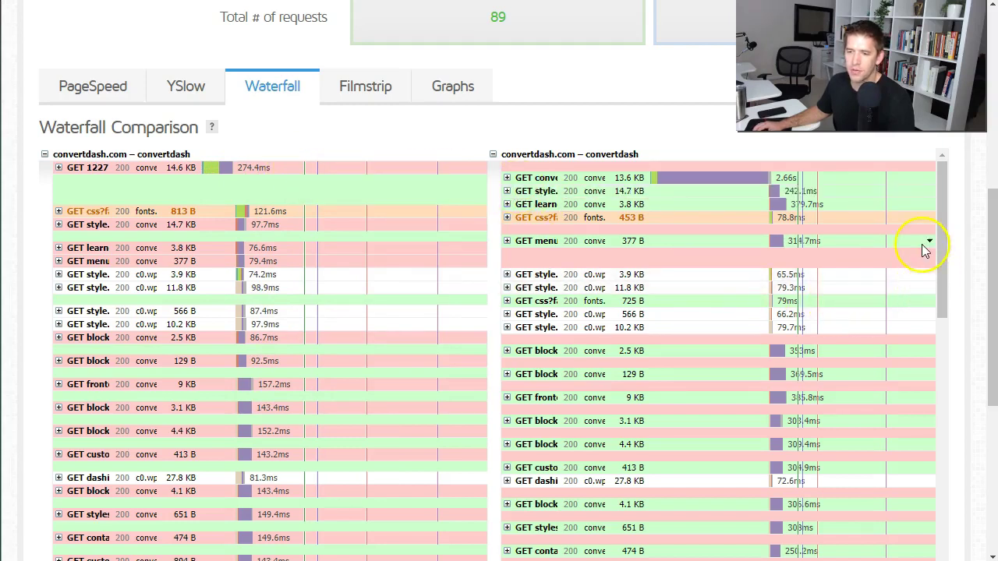
Step: Compare the timings of the block, style and script requests of both sites throughout the waterfall comparison
scroll(921, 244, down, 1)
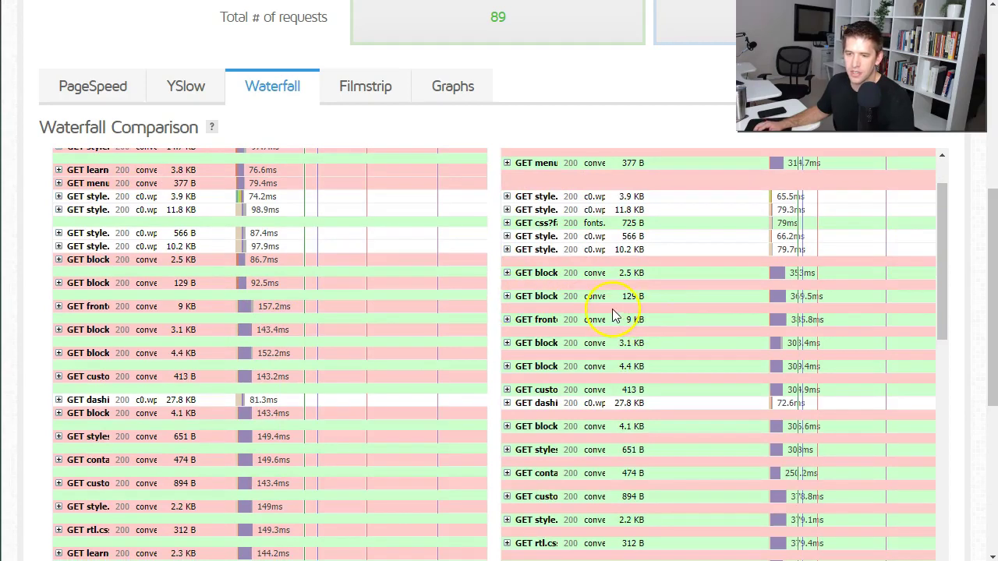
mouse_move(798, 303)
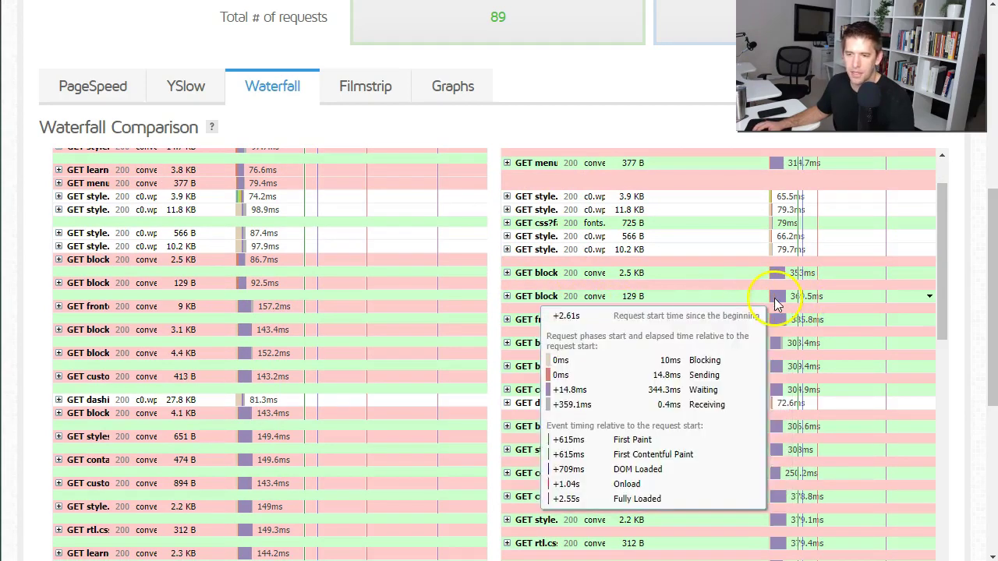
mouse_move(258, 336)
scroll(834, 397, down, 5)
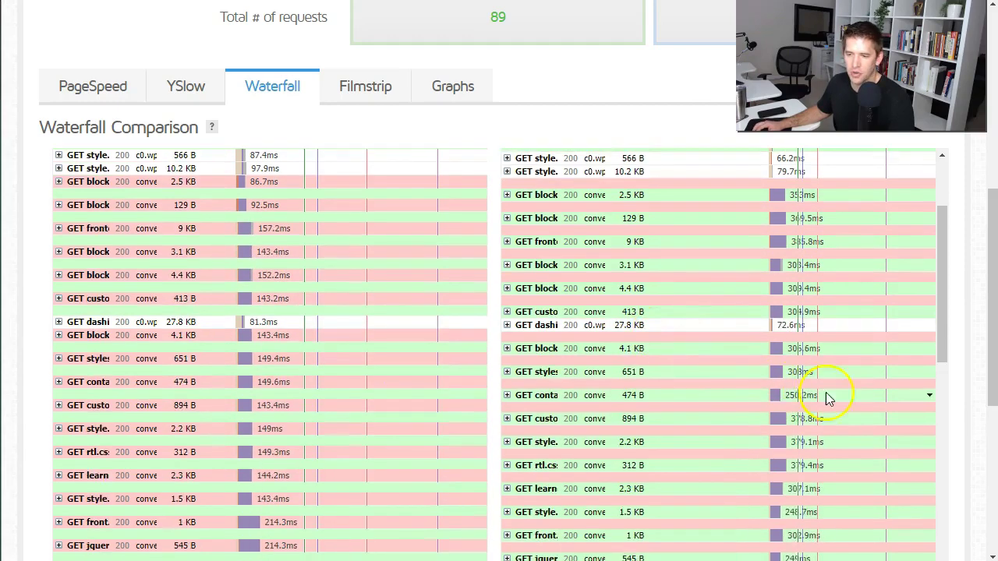
scroll(904, 375, down, 5)
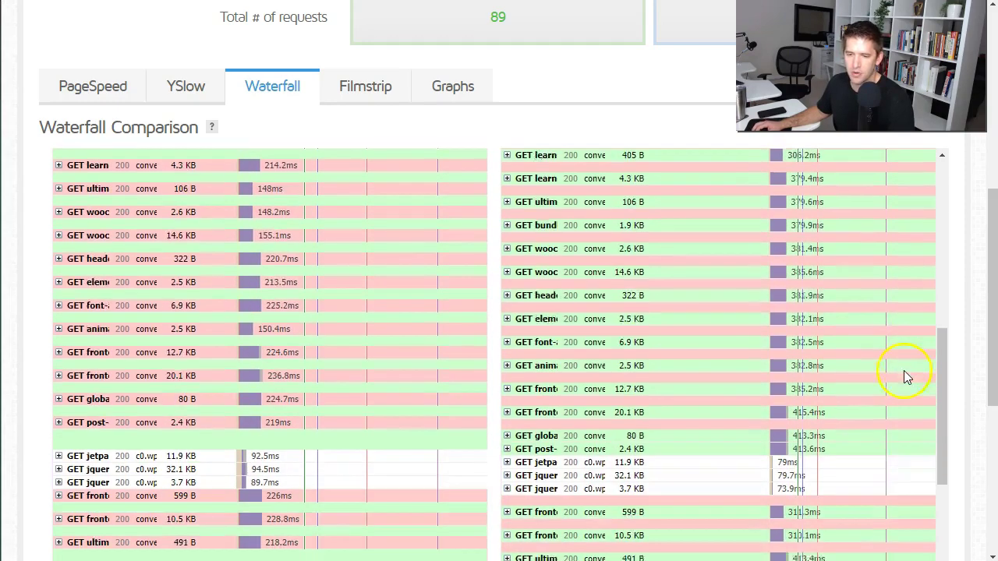
scroll(900, 364, down, 5)
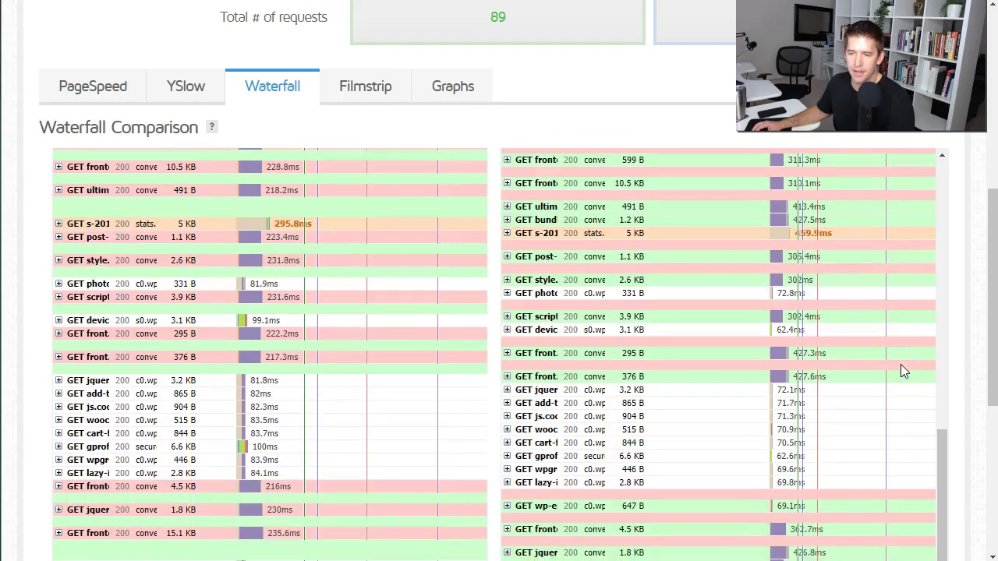
Step: Compare the timing of the wc-ajax=get_refreshed_fragments POST request for both sites near the end of the waterfall
scroll(899, 363, down, 2)
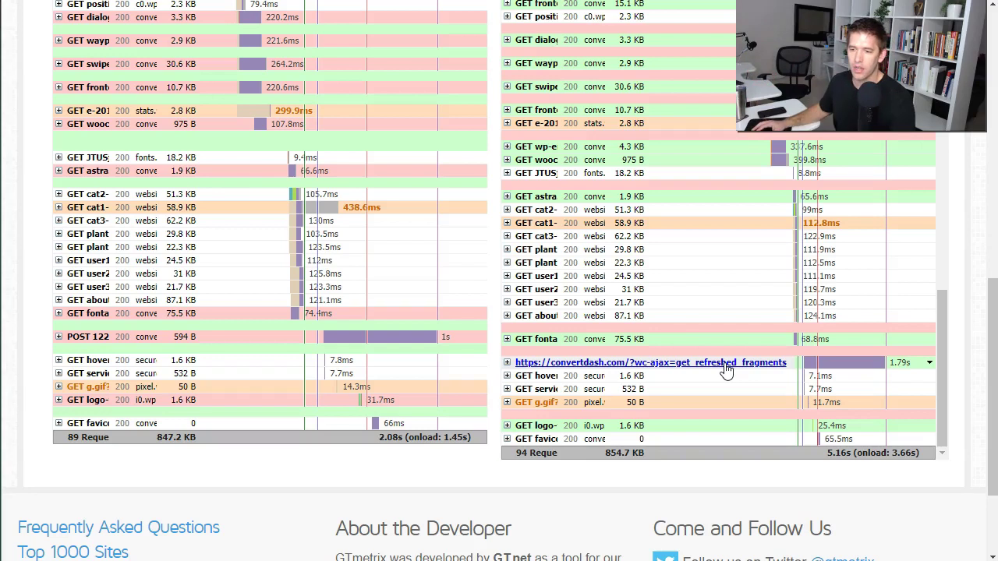
click(78, 347)
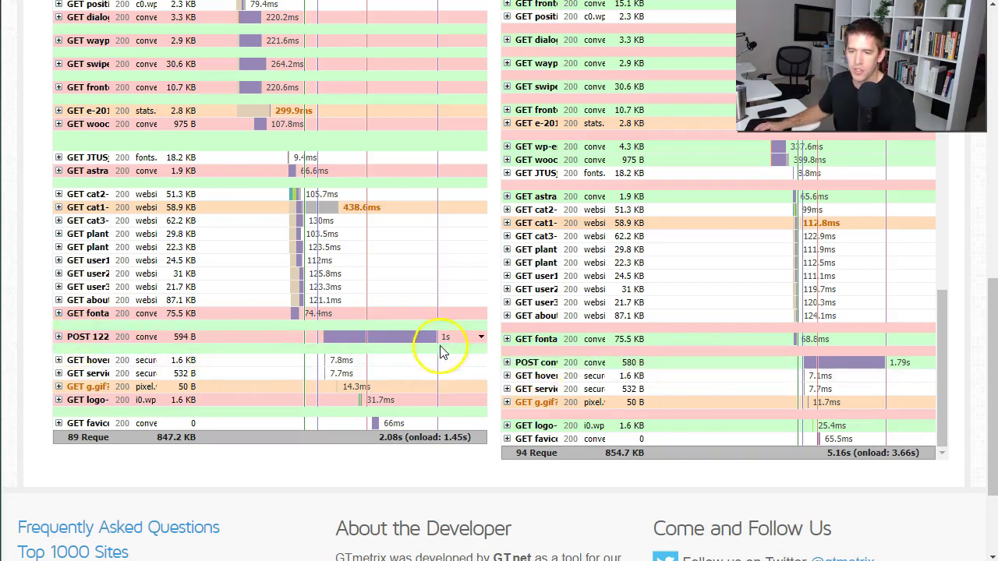
mouse_move(447, 336)
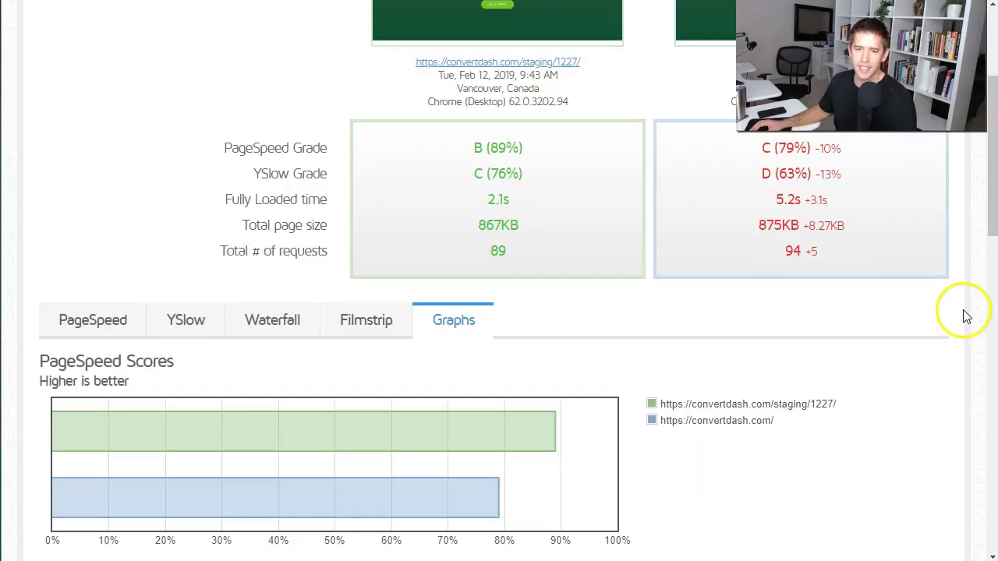
Step: Review the comparison graphs for PageSpeed scores, YSlow scores, fully loaded times, page sizes and request counts
scroll(940, 372, down, 1)
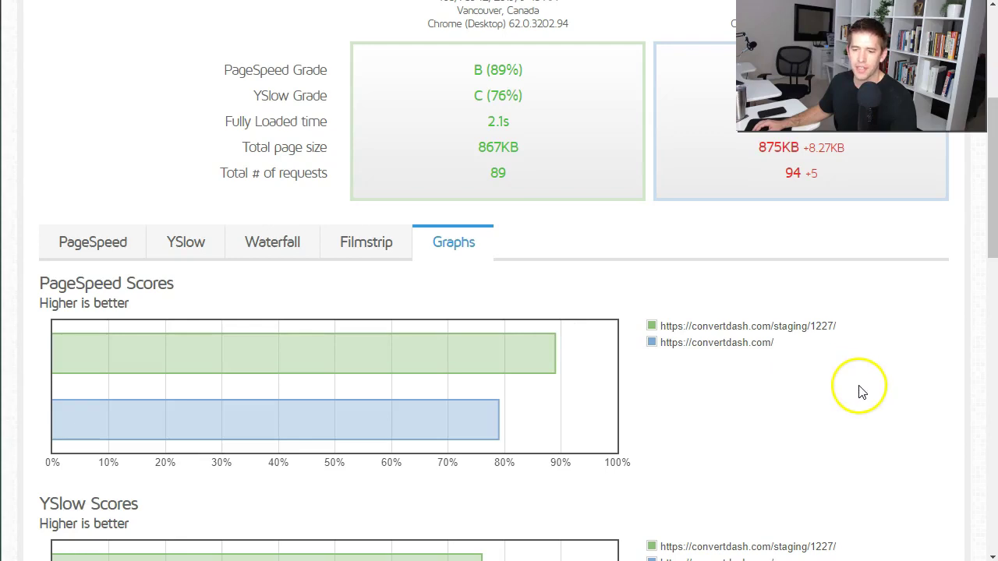
scroll(826, 374, down, 1)
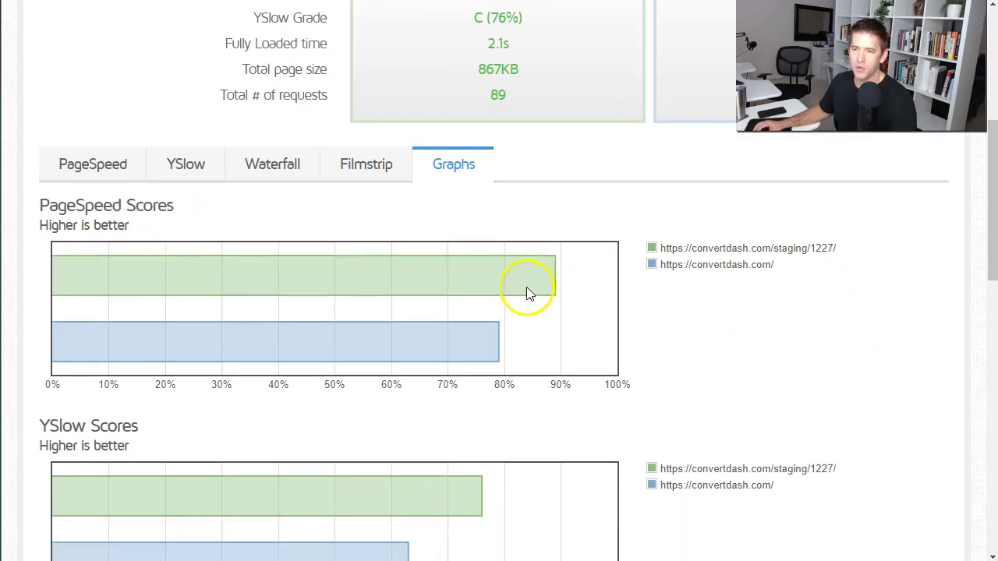
scroll(546, 289, down, 3)
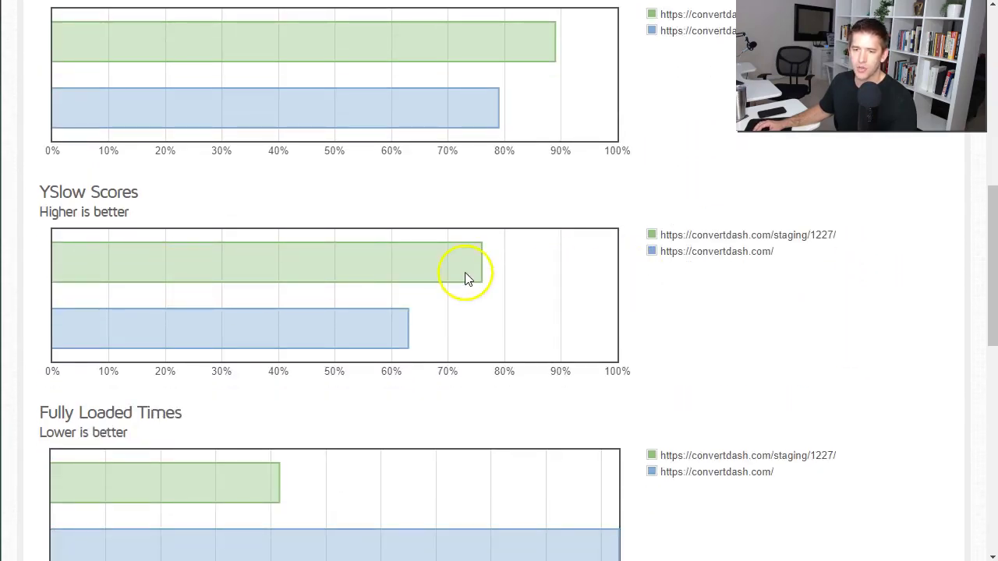
scroll(311, 287, down, 3)
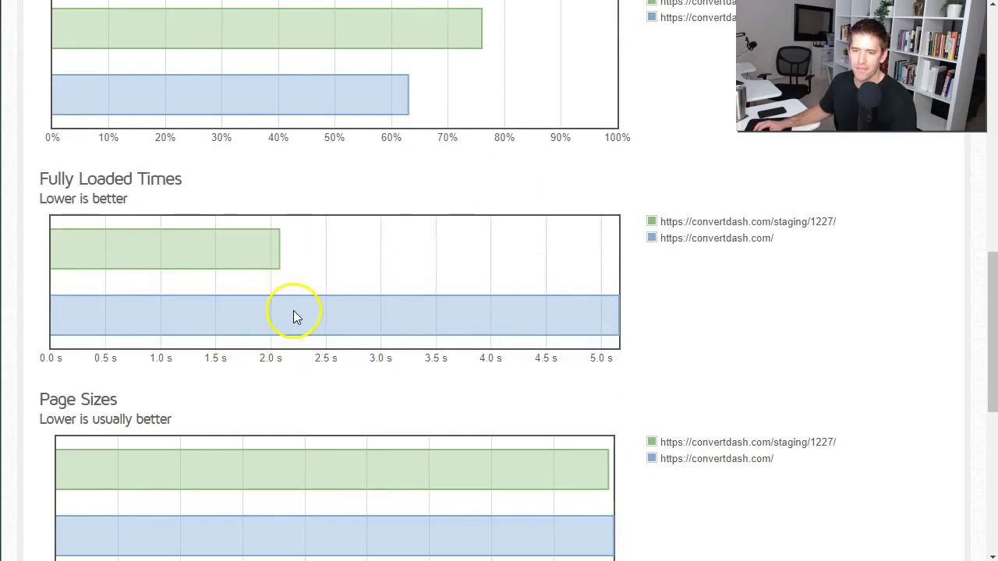
scroll(292, 312, down, 3)
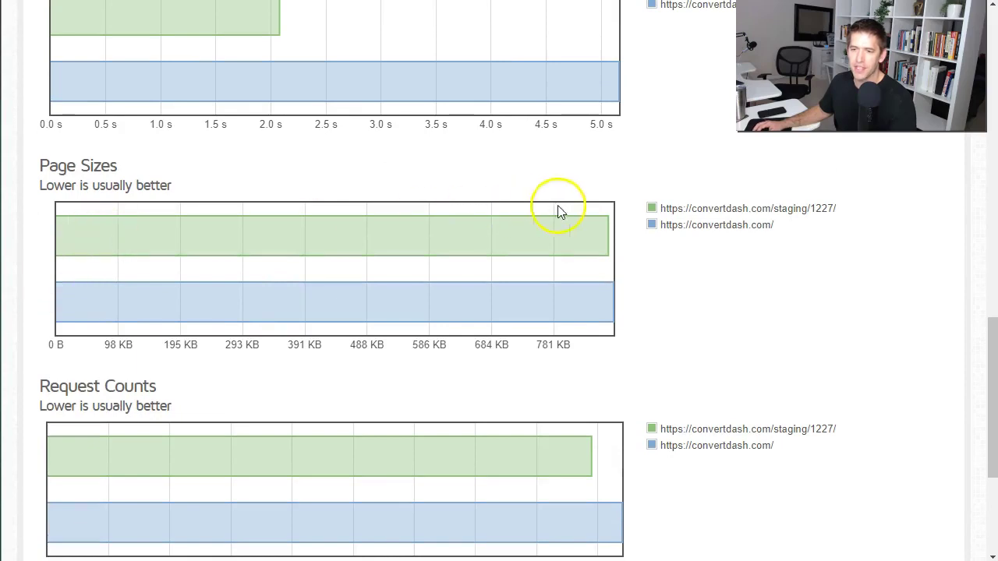
scroll(568, 269, down, 2)
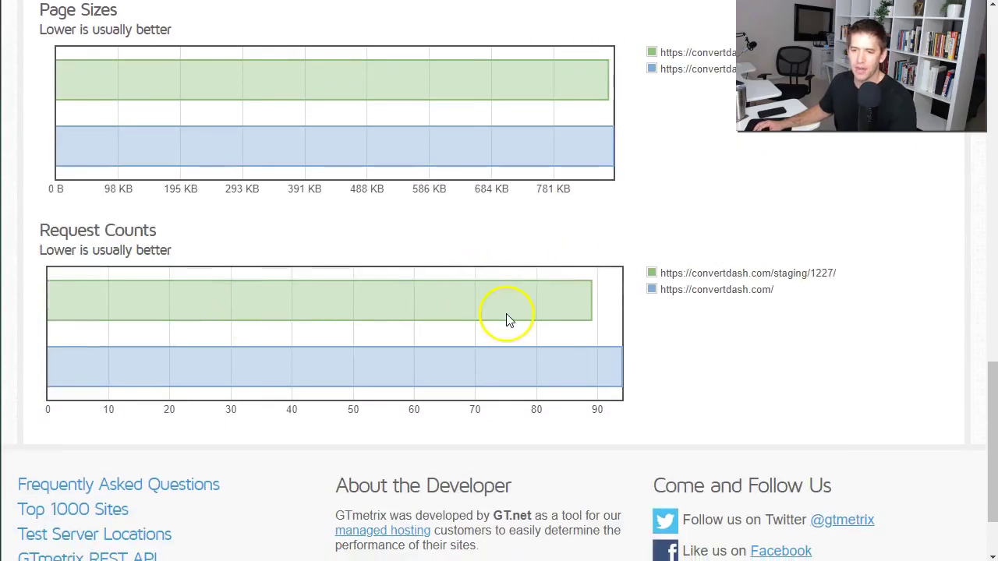